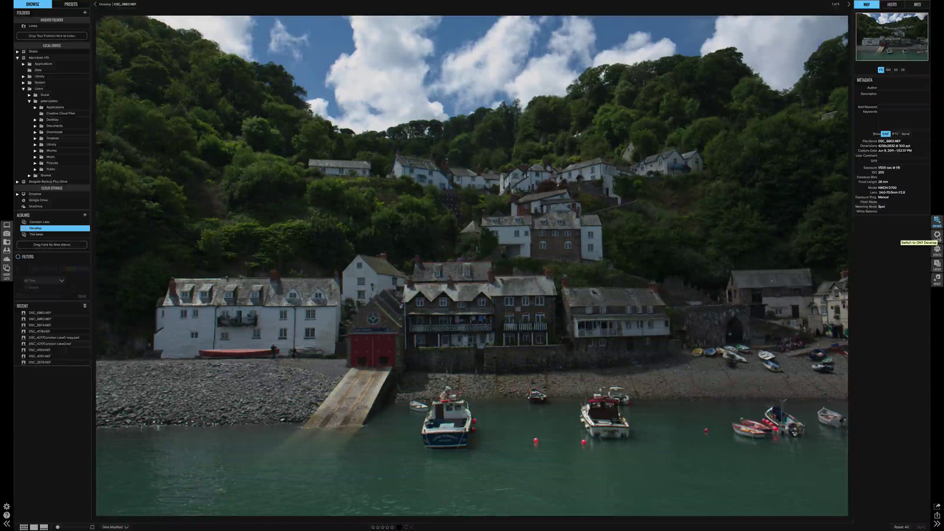
Switch the harbour village photo from Browse into the Develop module.
{"action": "left_click", "coordinate": [938, 236]}
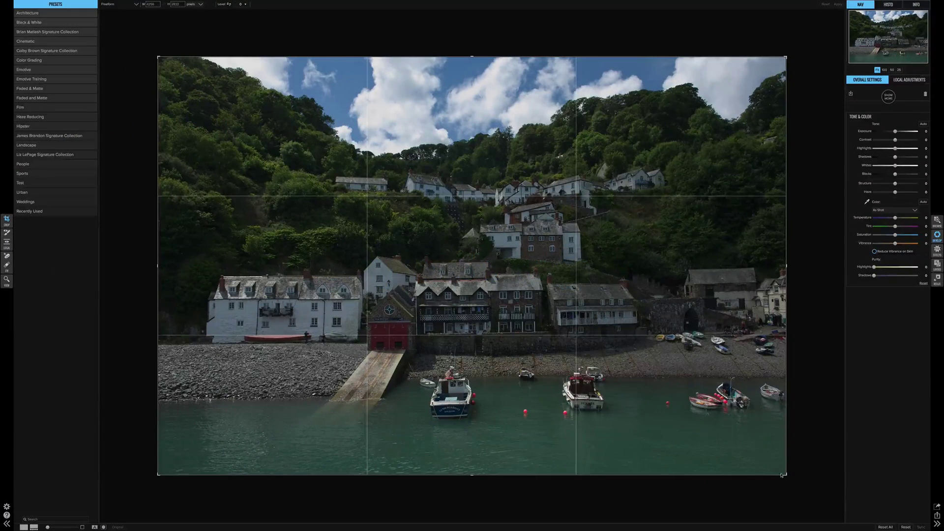
Trim the crop frame, shift the photo left, and apply a 5x7 aspect-ratio crop.
{"action": "left_click_drag", "start_coordinate": [786, 477], "coordinate": [749, 451]}
{"action": "left_click_drag", "start_coordinate": [491, 295], "coordinate": [469, 263]}
{"action": "left_click_drag", "start_coordinate": [499, 223], "coordinate": [474, 237]}
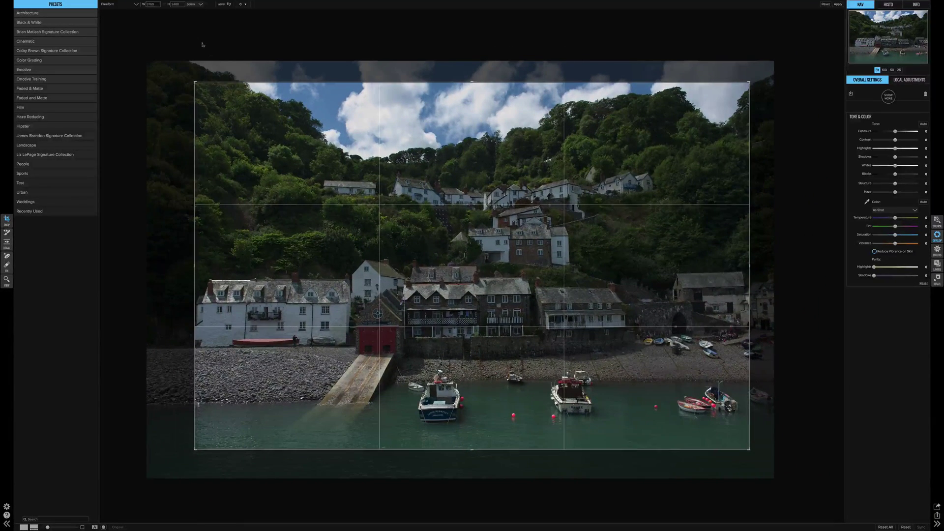
{"action": "left_click", "coordinate": [133, 5]}
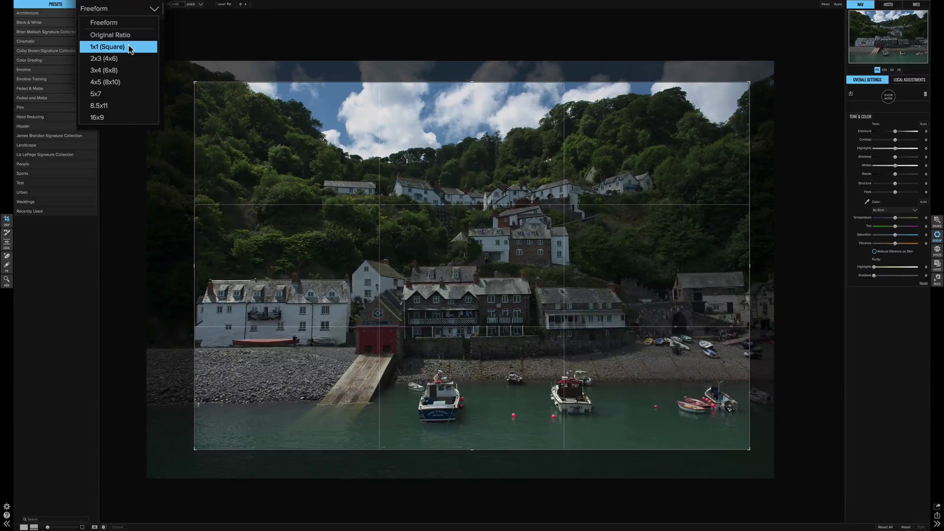
{"action": "left_click", "coordinate": [115, 94]}
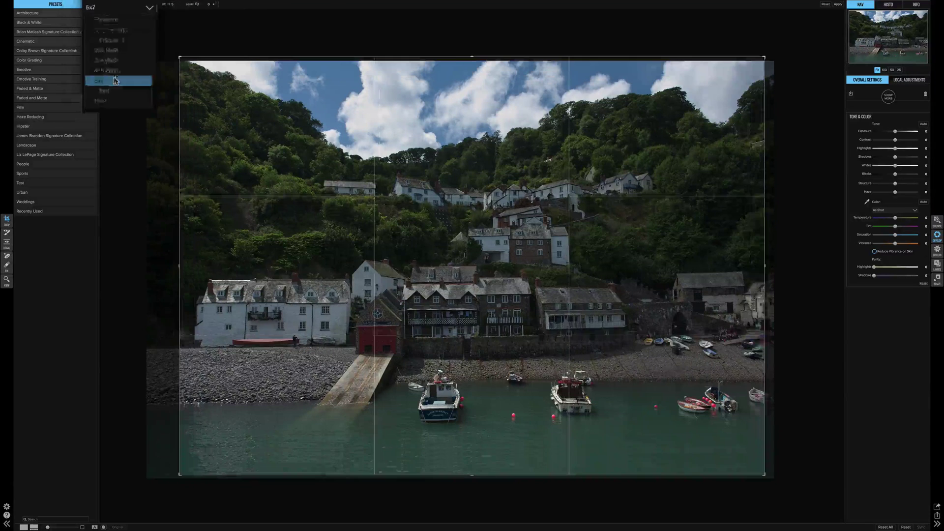
{"action": "key", "text": "z"}
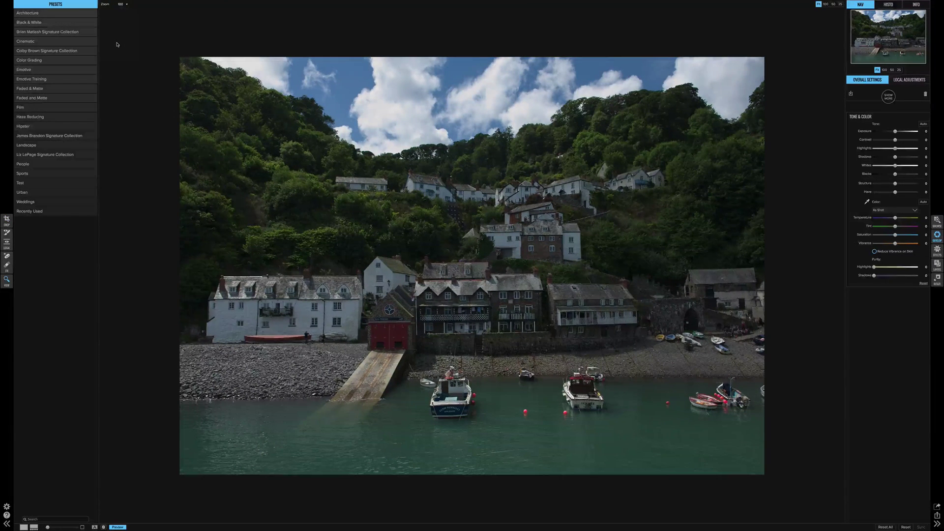
{"action": "key", "text": "c"}
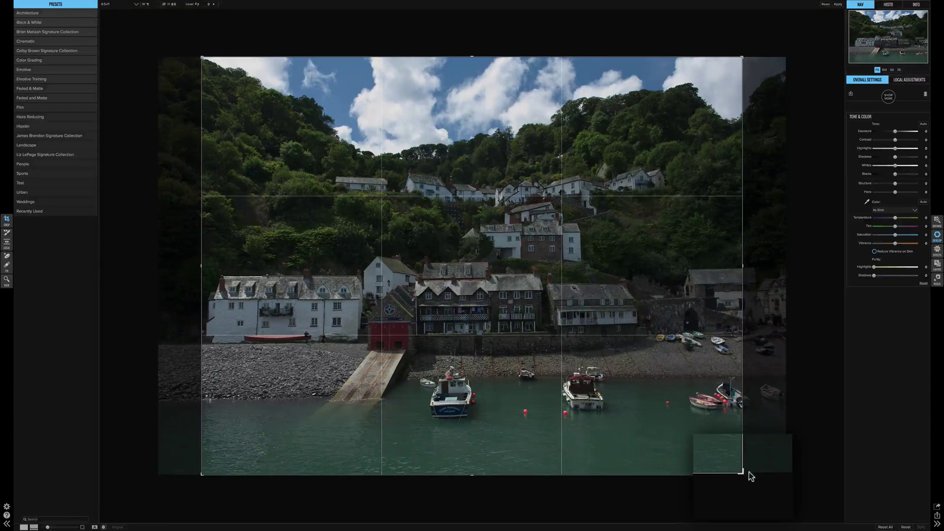
Straighten the photo to level -3 along the waterfront, apply the crop, then undo it.
{"action": "mouse_move", "coordinate": [757, 481]}
{"action": "left_mouse_down"}
{"action": "mouse_move", "coordinate": [754, 468]}
{"action": "mouse_move", "coordinate": [737, 480]}
{"action": "mouse_move", "coordinate": [747, 474]}
{"action": "left_mouse_up"}
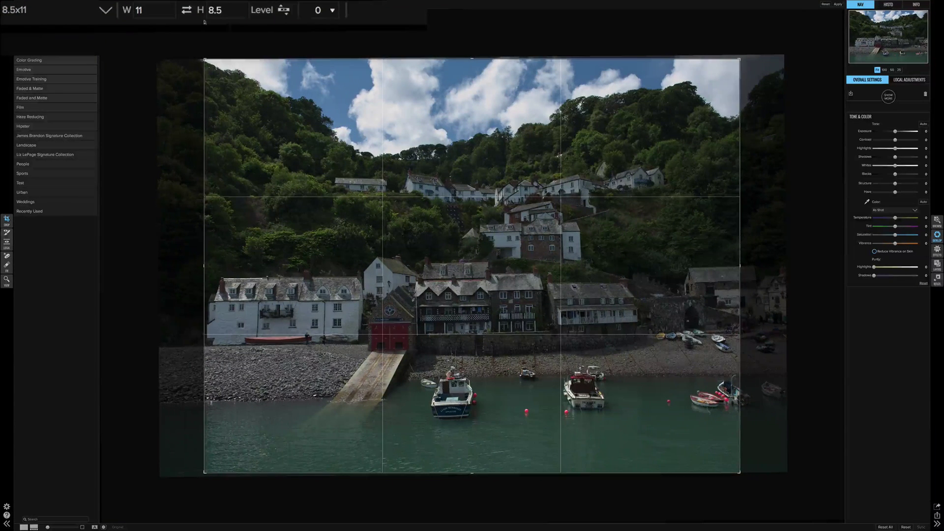
{"action": "left_click", "coordinate": [331, 11]}
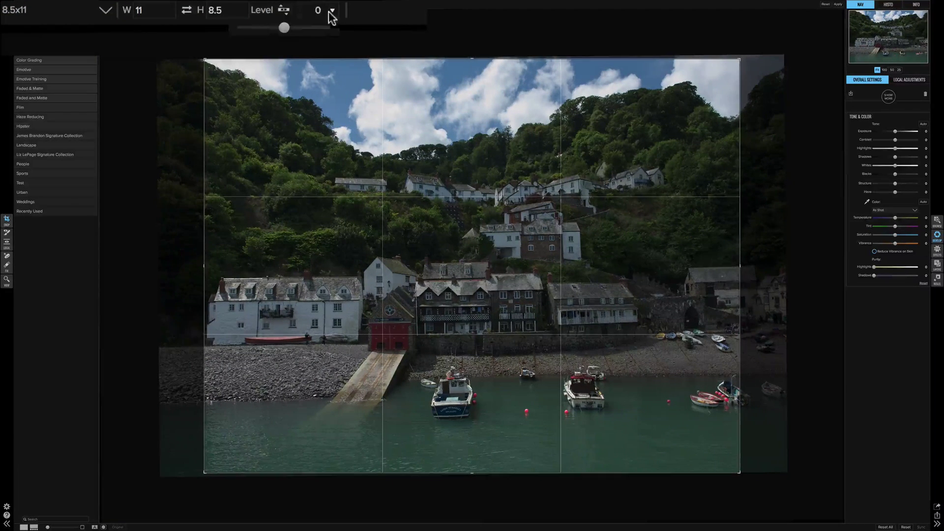
{"action": "left_click_drag", "start_coordinate": [196, 10], "coordinate": [195, 11]}
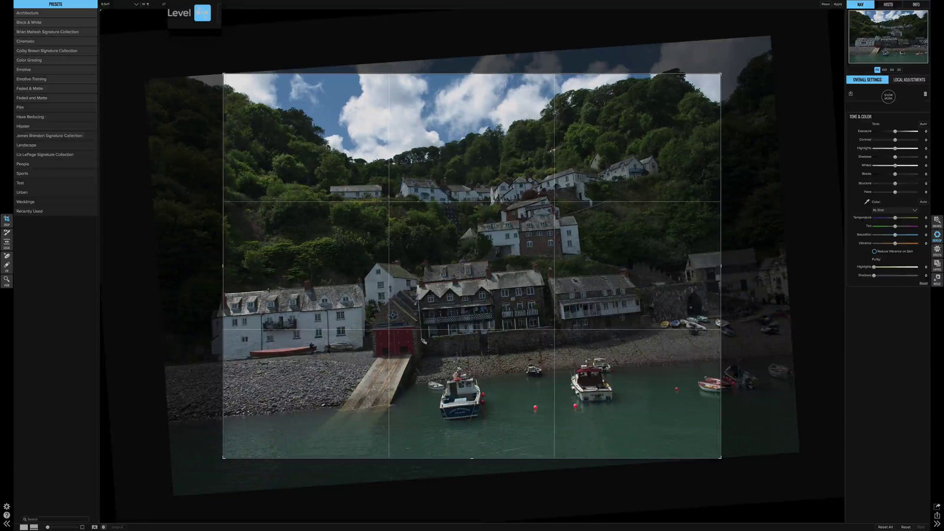
{"action": "left_click_drag", "start_coordinate": [421, 338], "coordinate": [551, 331]}
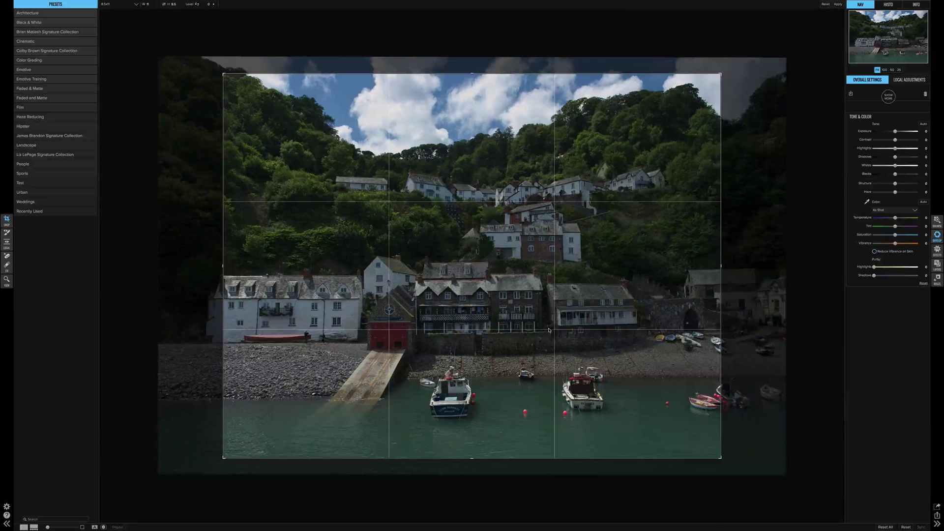
{"action": "key", "text": "z"}
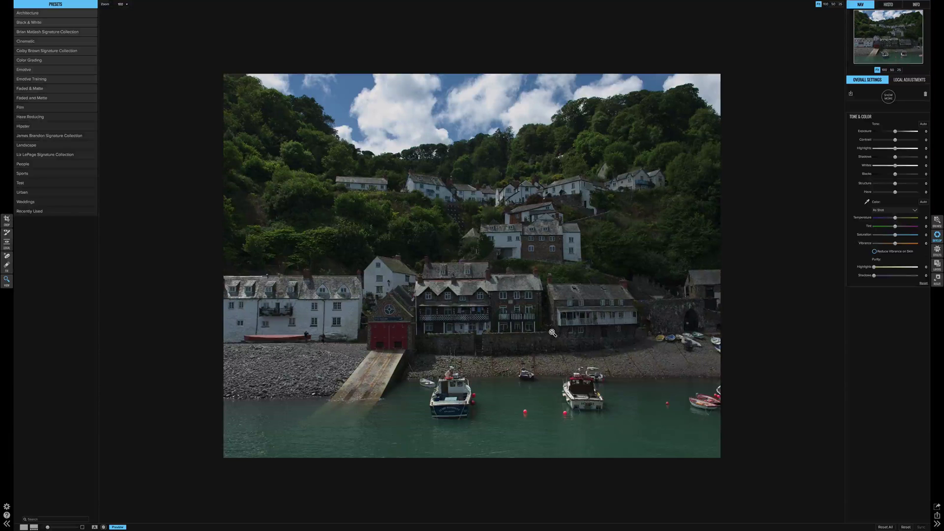
{"action": "key", "text": "ctrl+z"}
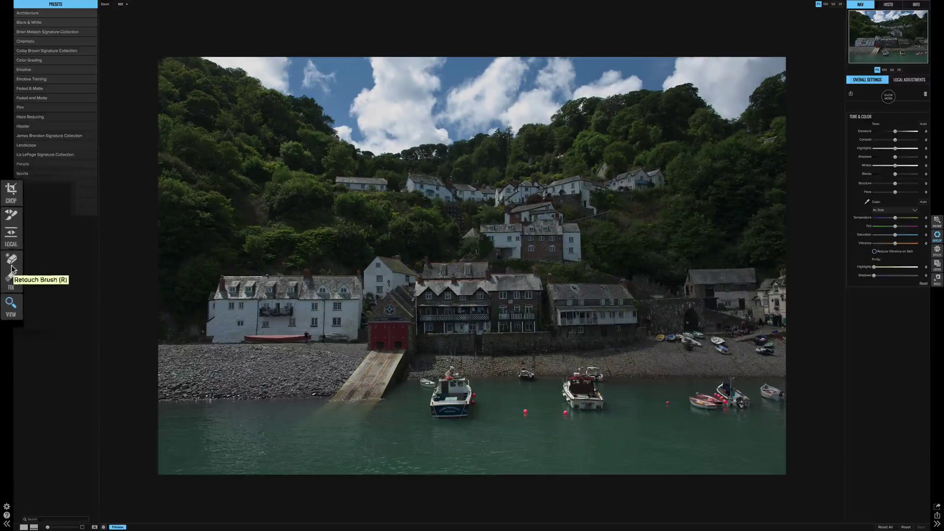
Select the Perfect Eraser tool.
{"action": "left_click", "coordinate": [11, 268]}
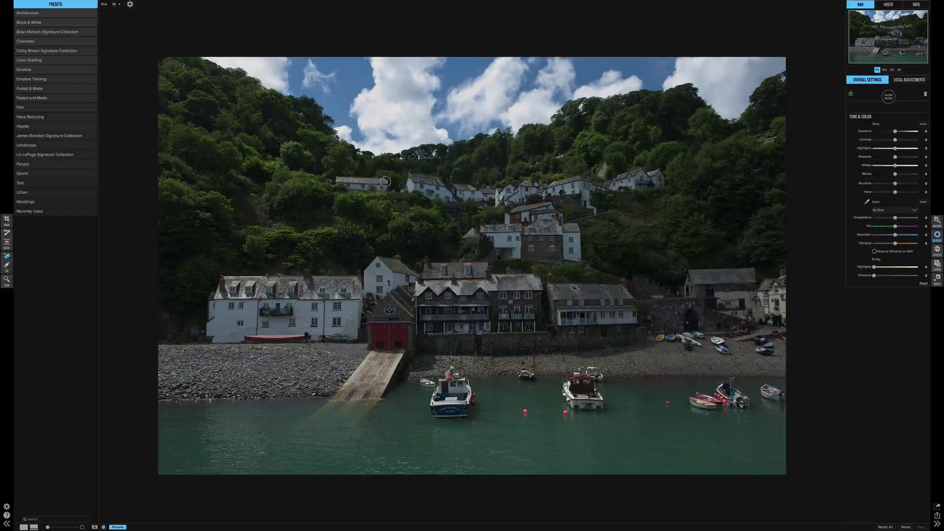
Erase the white hillside house, check it zoomed in, then pick the Retouch Brush.
{"action": "mouse_move", "coordinate": [383, 182]}
{"action": "left_mouse_down"}
{"action": "mouse_move", "coordinate": [334, 179]}
{"action": "mouse_move", "coordinate": [384, 184]}
{"action": "left_mouse_up"}
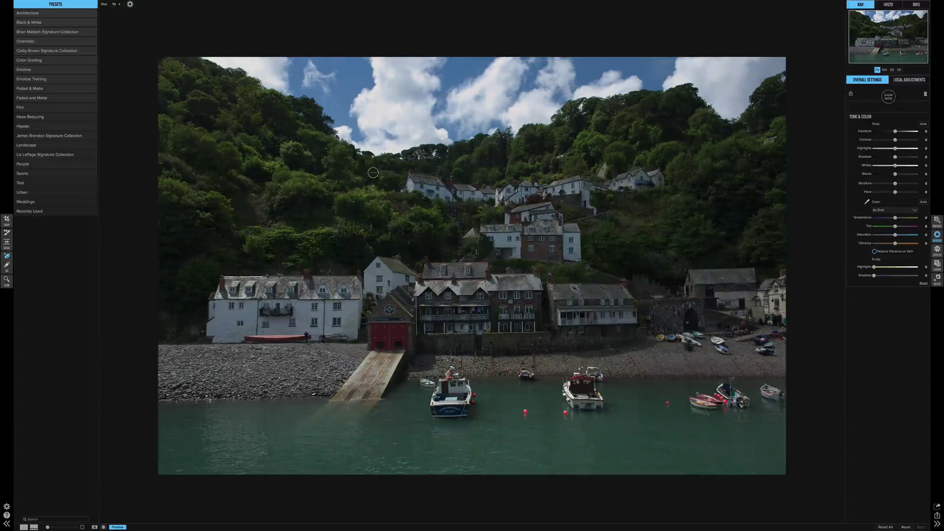
{"action": "scroll", "coordinate": [379, 174], "scroll_direction": "up", "scroll_amount": 2}
{"action": "scroll", "coordinate": [355, 174], "scroll_direction": "up", "scroll_amount": 1}
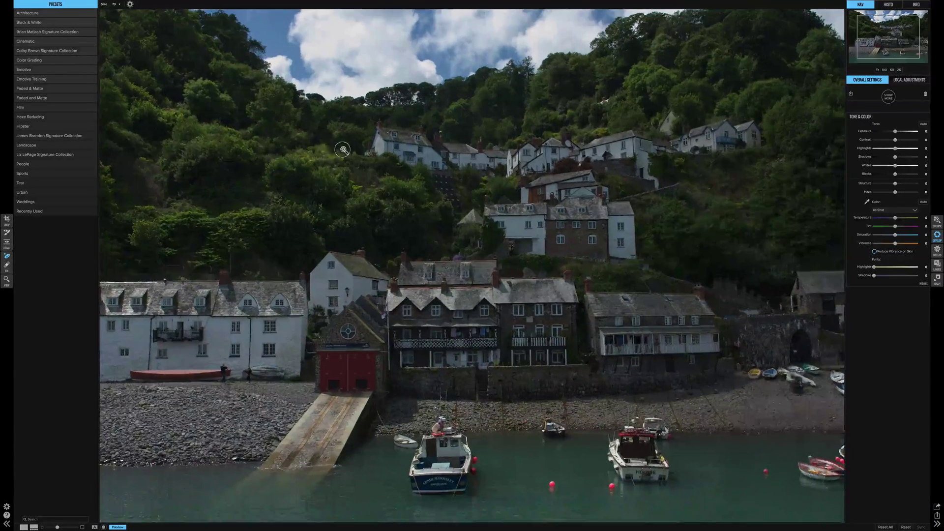
{"action": "scroll", "coordinate": [815, 170], "scroll_direction": "down", "scroll_amount": 3}
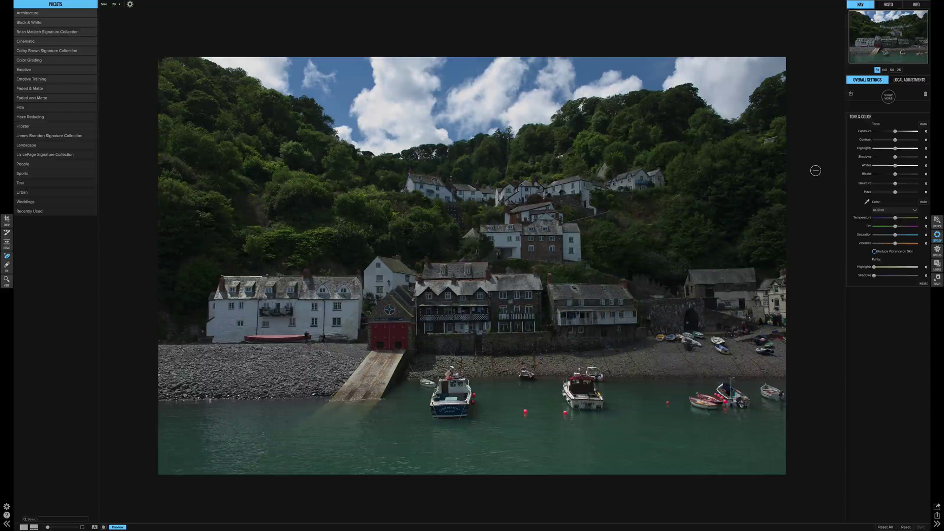
{"action": "left_click", "coordinate": [6, 266]}
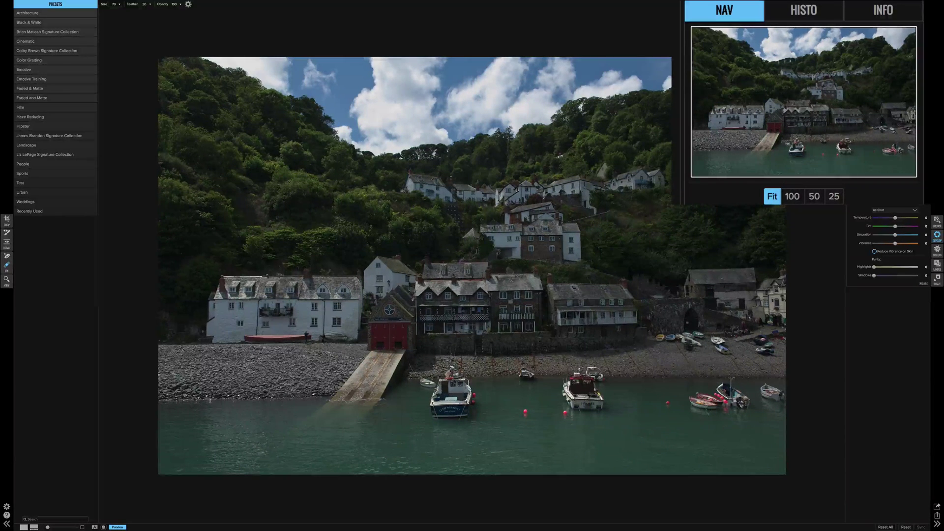
Zoom in and pan across the harbour boats, then fit the photo and show the RGB histogram.
{"action": "scroll", "coordinate": [514, 277], "scroll_direction": "up", "scroll_amount": 2}
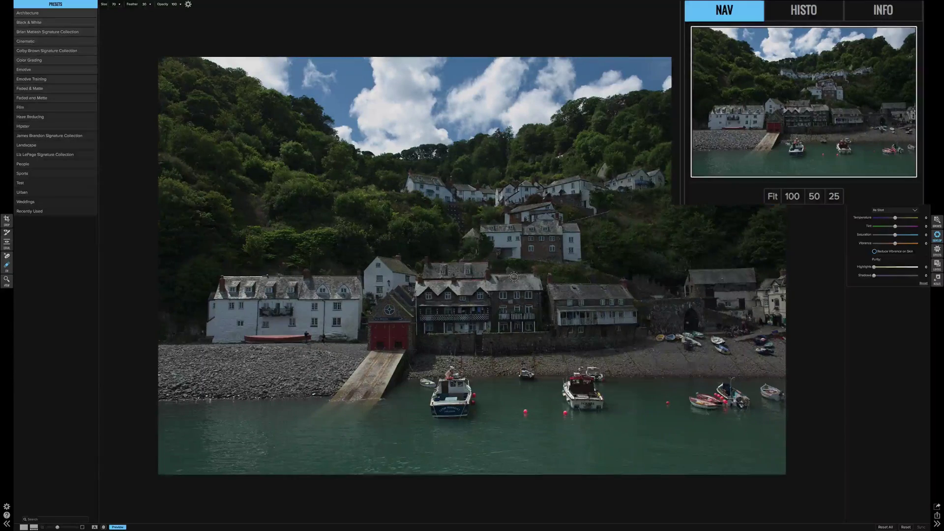
{"action": "scroll", "coordinate": [514, 277], "scroll_direction": "up", "scroll_amount": 1}
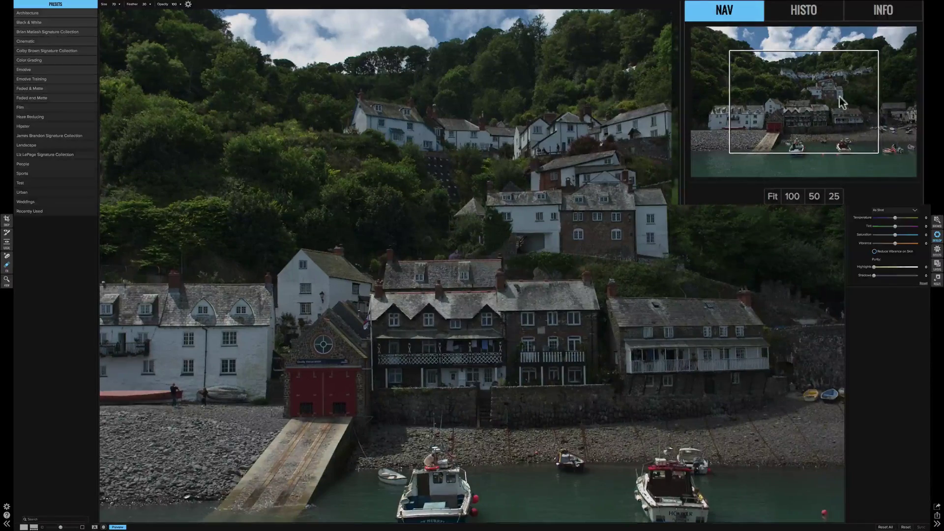
{"action": "left_click", "coordinate": [778, 90]}
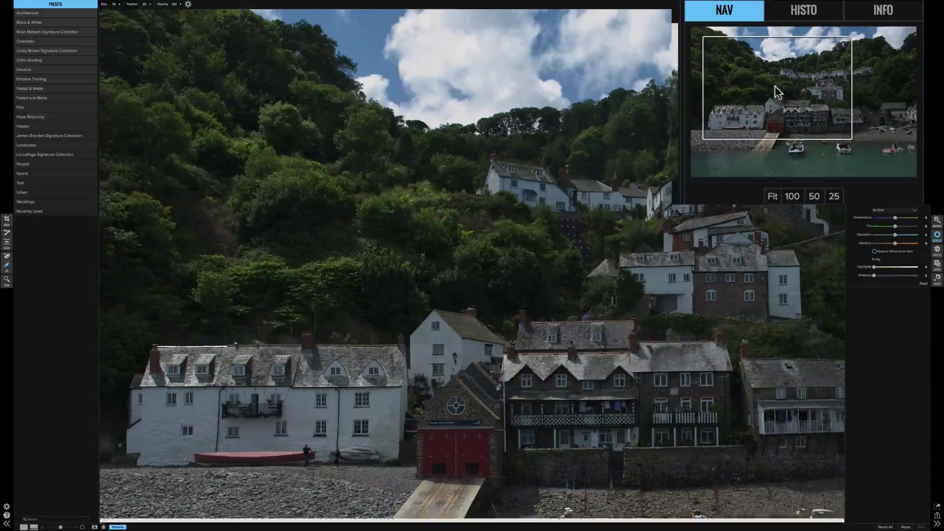
{"action": "left_click_drag", "start_coordinate": [778, 89], "coordinate": [847, 127]}
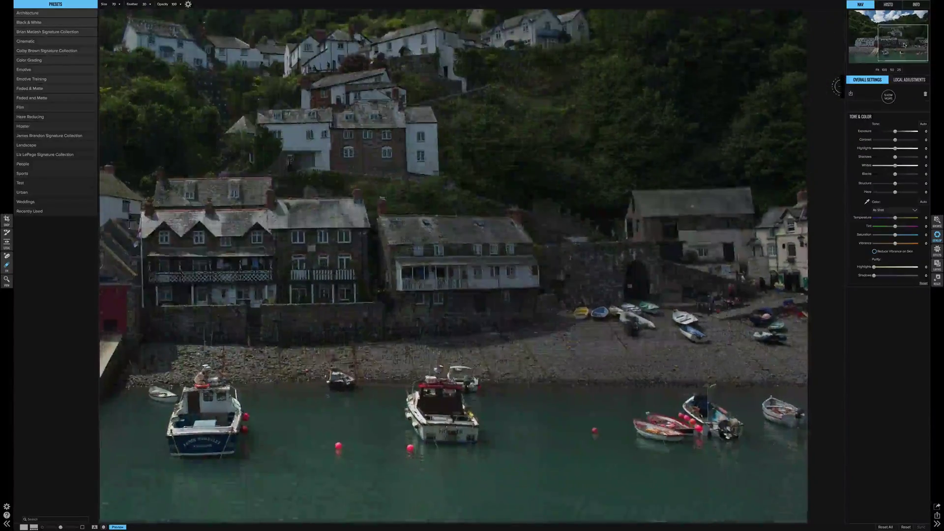
{"action": "left_click_drag", "start_coordinate": [904, 45], "coordinate": [895, 45]}
{"action": "left_click", "coordinate": [877, 70]}
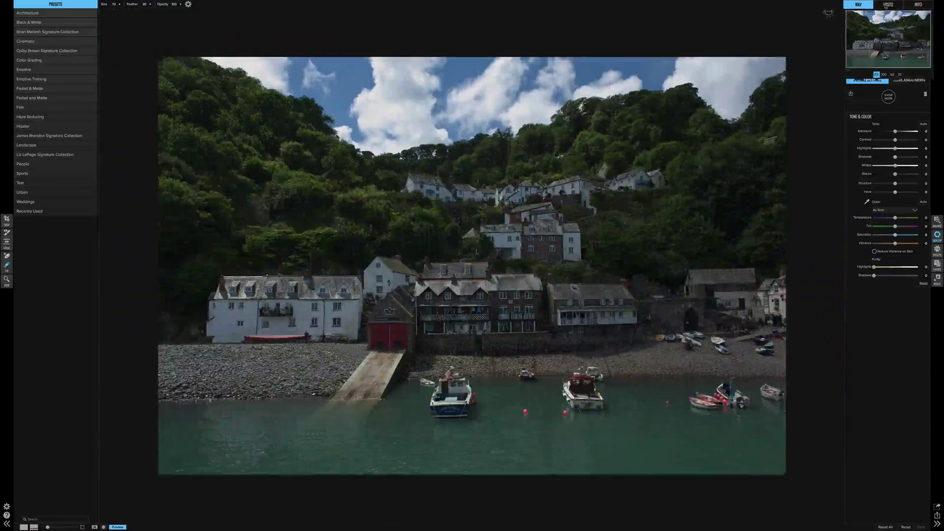
{"action": "left_click", "coordinate": [885, 5]}
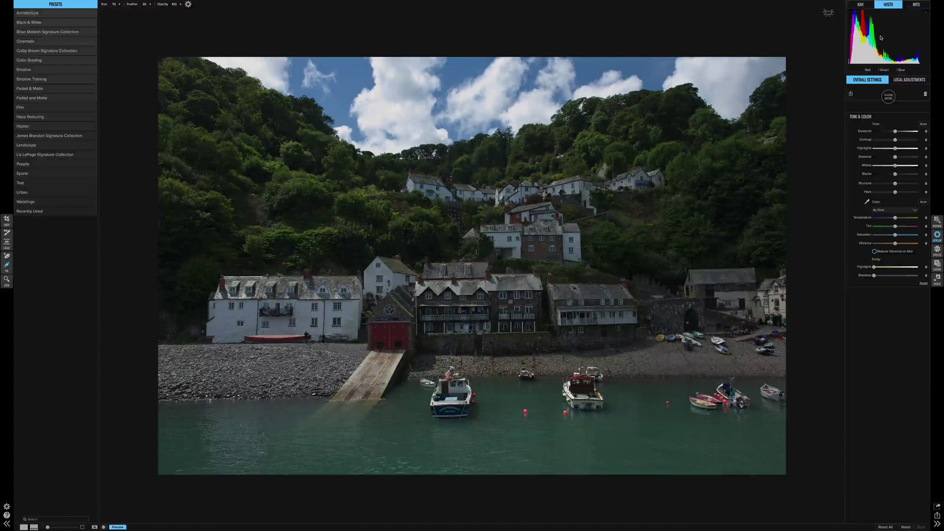
Show the camera and file info, then apply Auto tone, raising exposure to 0.25.
{"action": "left_click", "coordinate": [924, 5]}
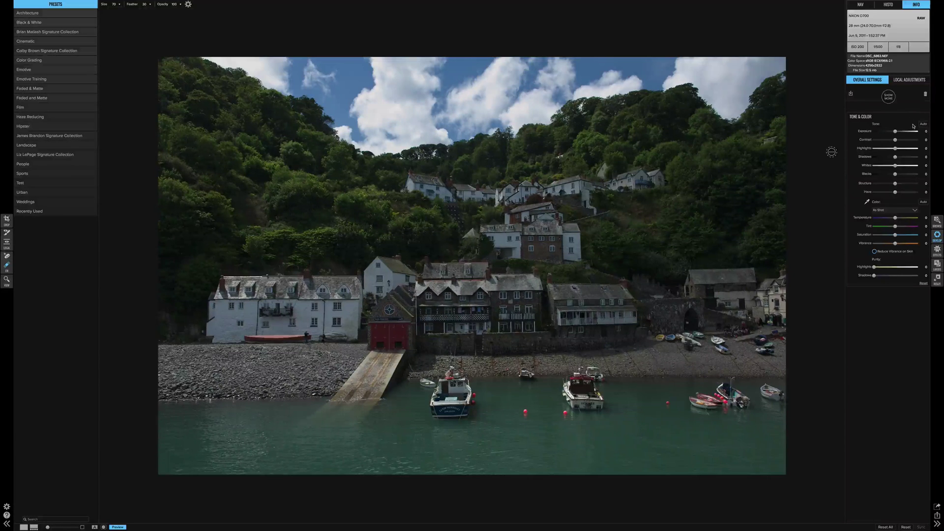
{"action": "left_click", "coordinate": [911, 118]}
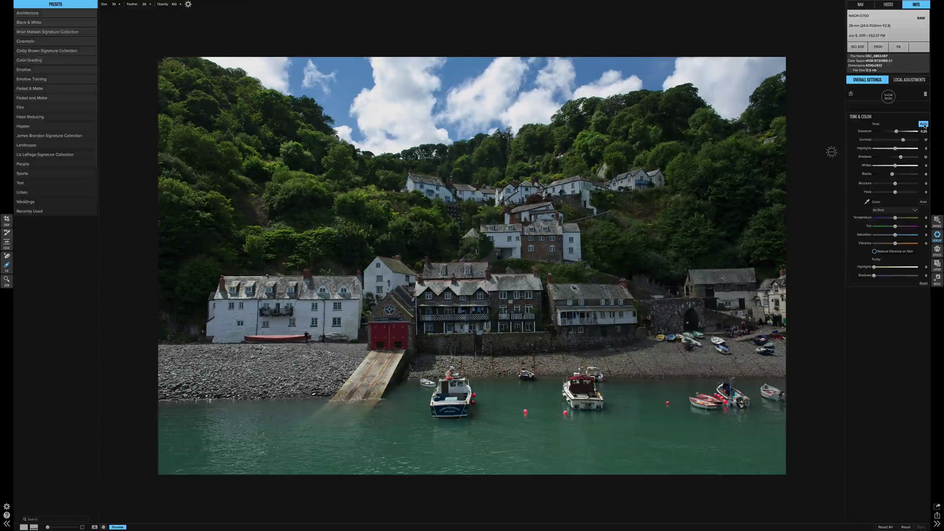
Turn off Auto tone, raise exposure to 0.55 and brighten the whites to 9.
{"action": "left_click", "coordinate": [924, 125]}
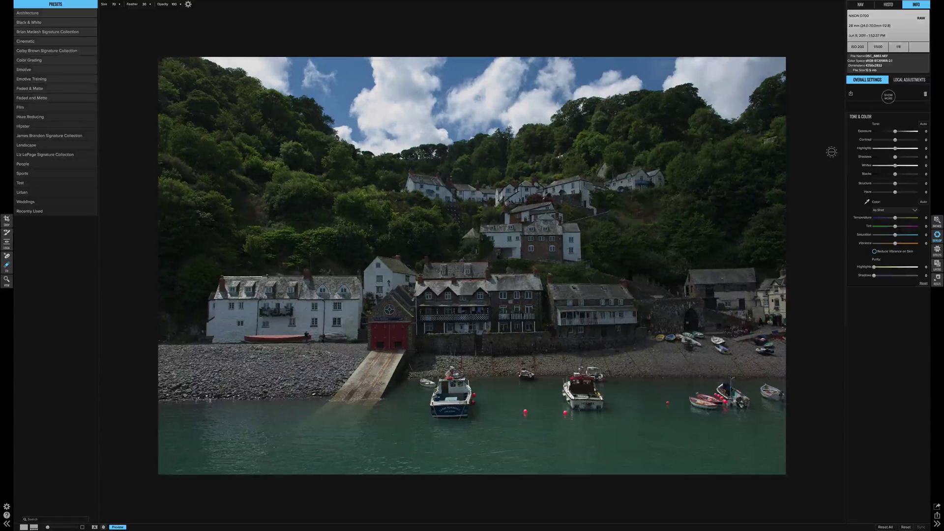
{"action": "left_click", "coordinate": [897, 131]}
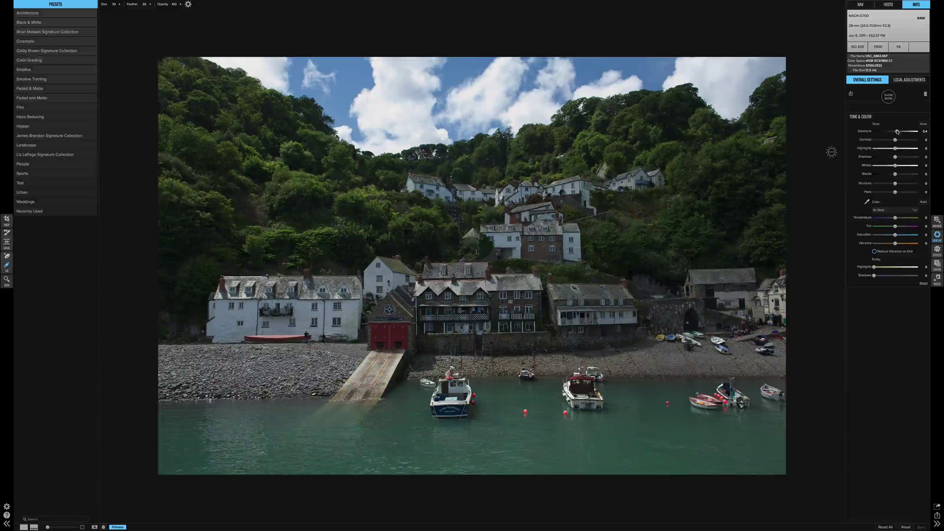
{"action": "left_click_drag", "start_coordinate": [898, 132], "coordinate": [897, 132]}
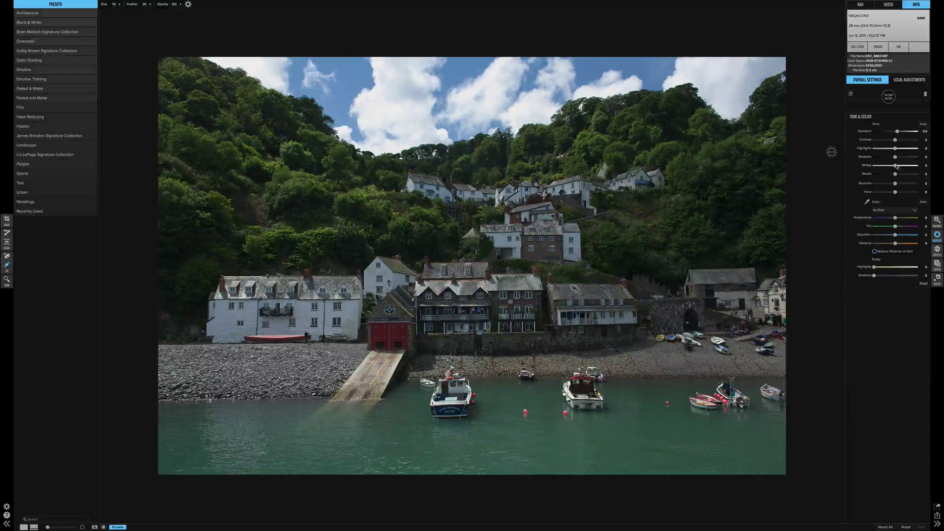
{"action": "left_click_drag", "start_coordinate": [896, 165], "coordinate": [886, 175]}
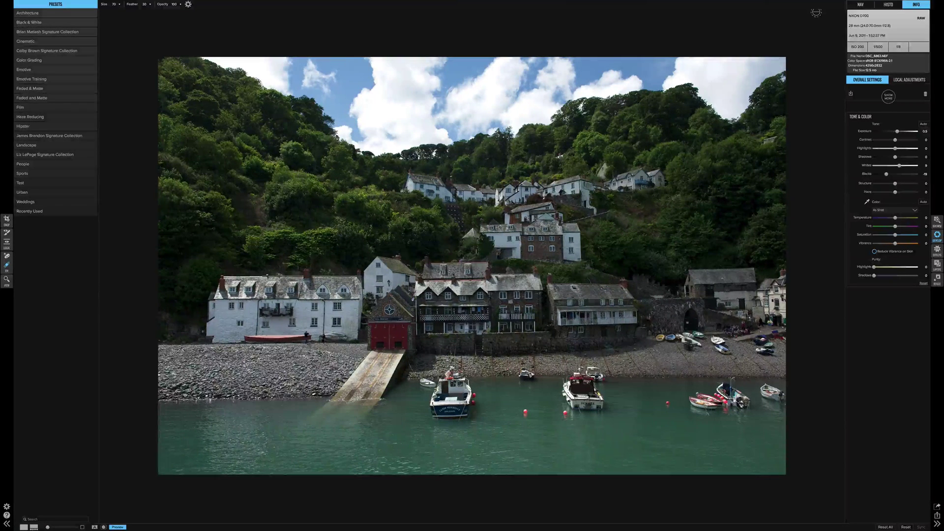
With clipping warnings shown, lower highlights to recover the sky, and lower blacks to -20 and shadows.
{"action": "key", "text": "alt+j"}
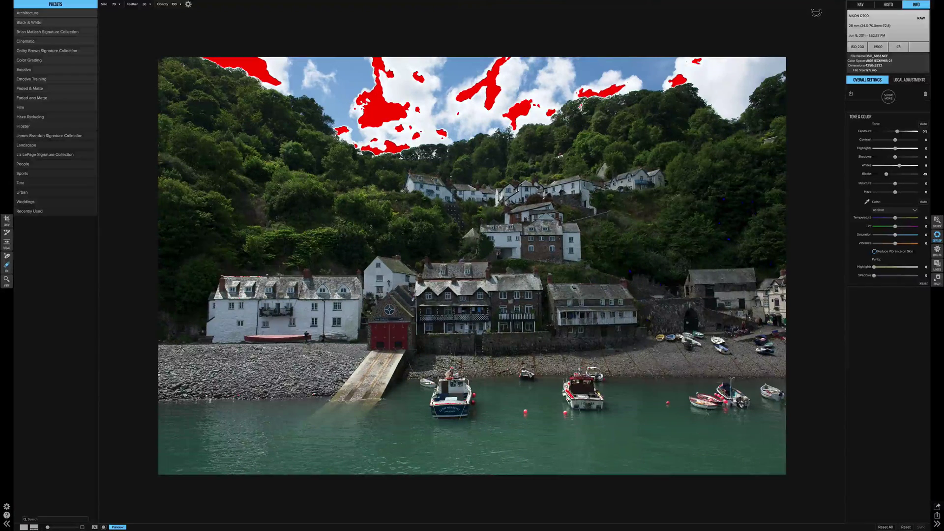
{"action": "left_click_drag", "start_coordinate": [894, 148], "coordinate": [877, 151]}
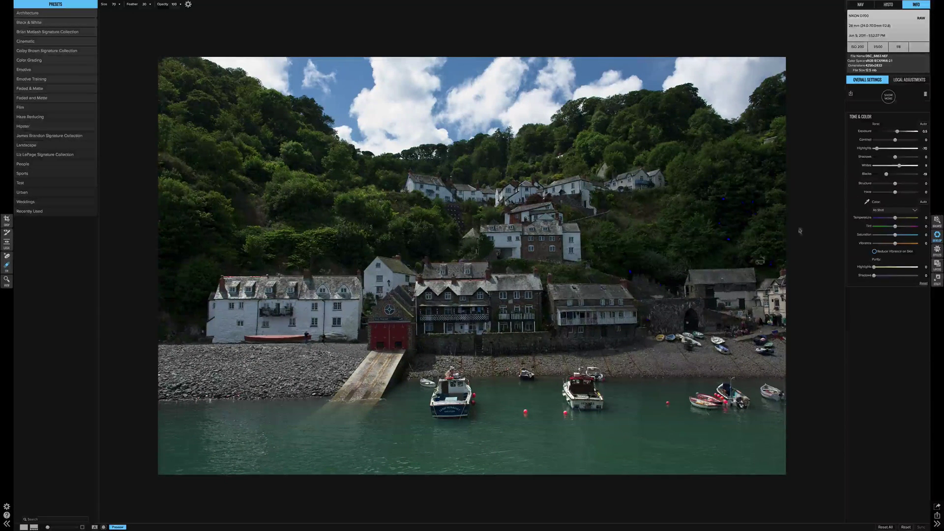
{"action": "left_click_drag", "start_coordinate": [891, 177], "coordinate": [882, 176]}
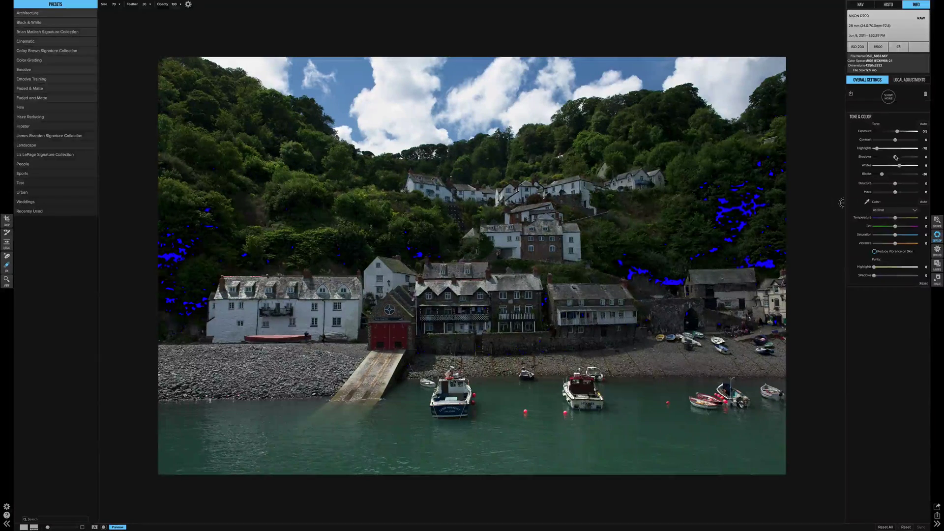
{"action": "left_click_drag", "start_coordinate": [895, 157], "coordinate": [885, 175]}
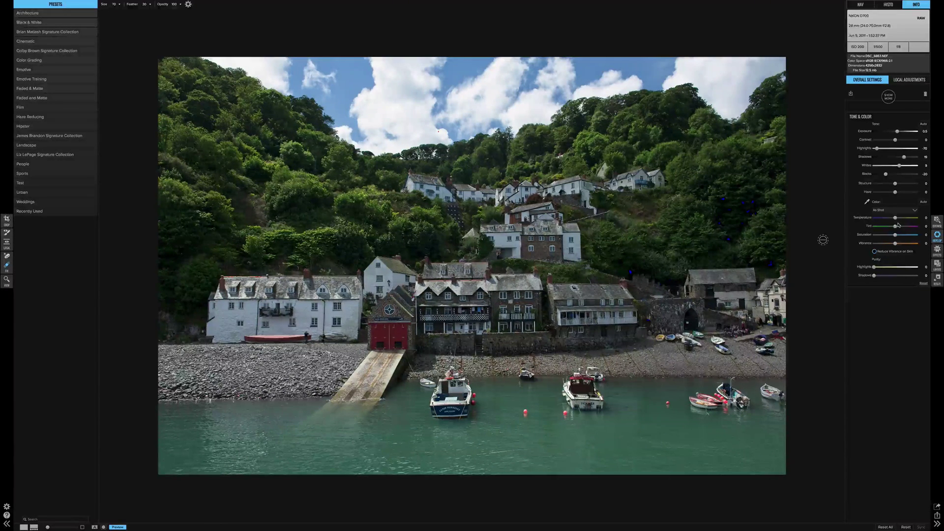
Apply Auto white balance, then set Temperature to 5 and reset Tint to 0.
{"action": "left_click", "coordinate": [923, 202]}
{"action": "left_click_drag", "start_coordinate": [896, 219], "coordinate": [898, 220]}
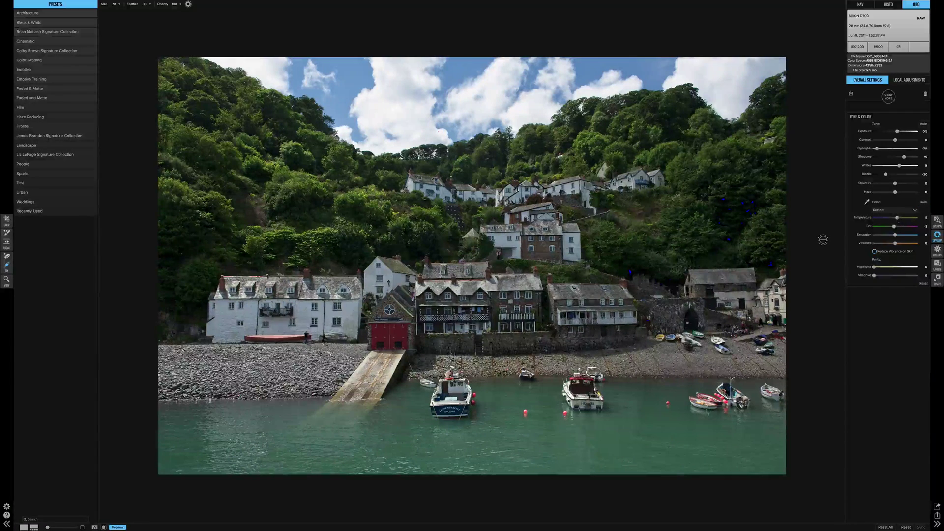
{"action": "double_click", "coordinate": [870, 226]}
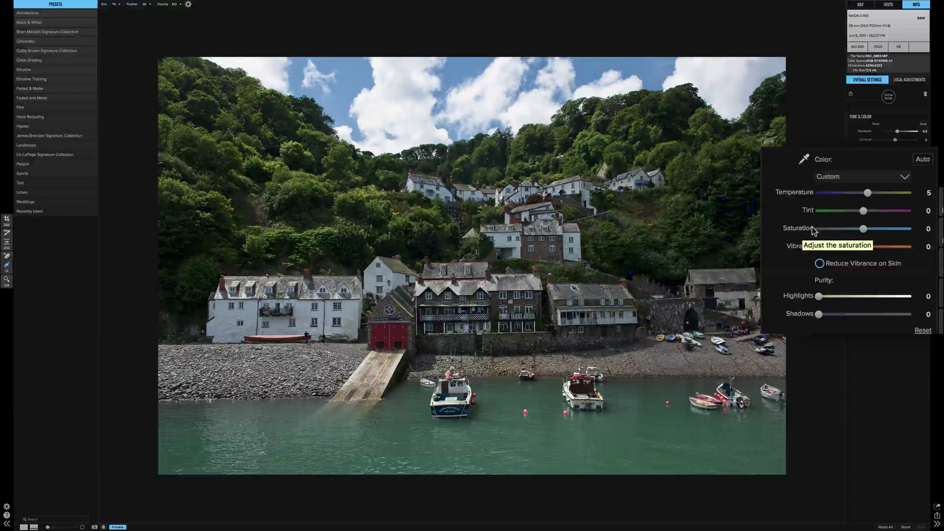
{"action": "scroll", "coordinate": [807, 194], "scroll_direction": "up", "scroll_amount": 10}
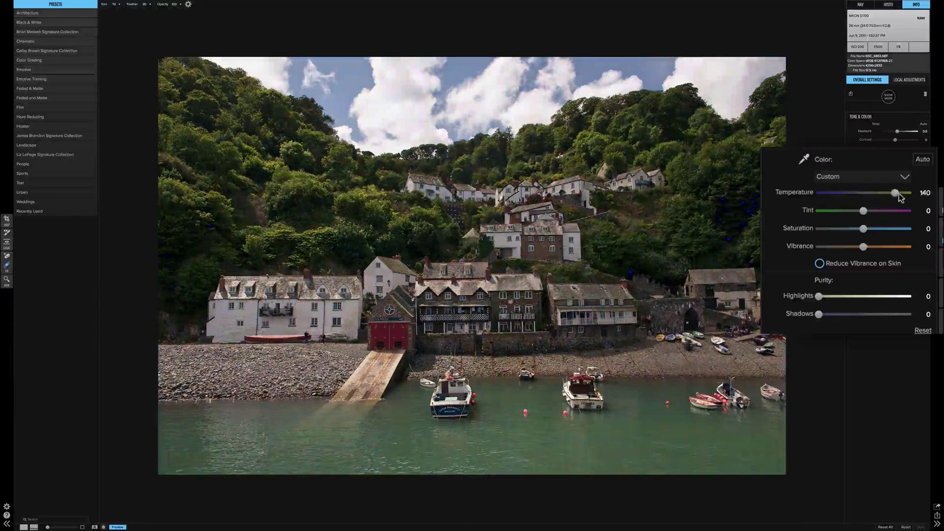
{"action": "double_click", "coordinate": [798, 192]}
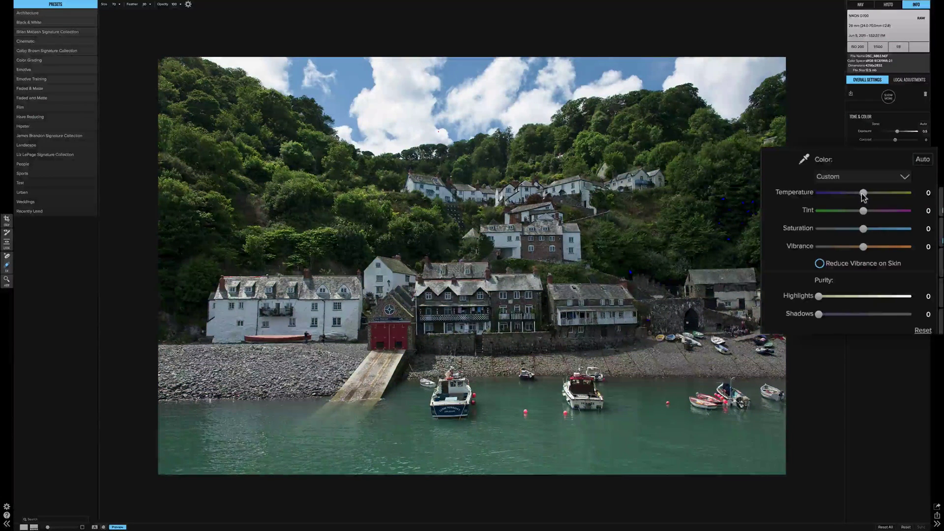
{"action": "left_click_drag", "start_coordinate": [864, 197], "coordinate": [868, 197]}
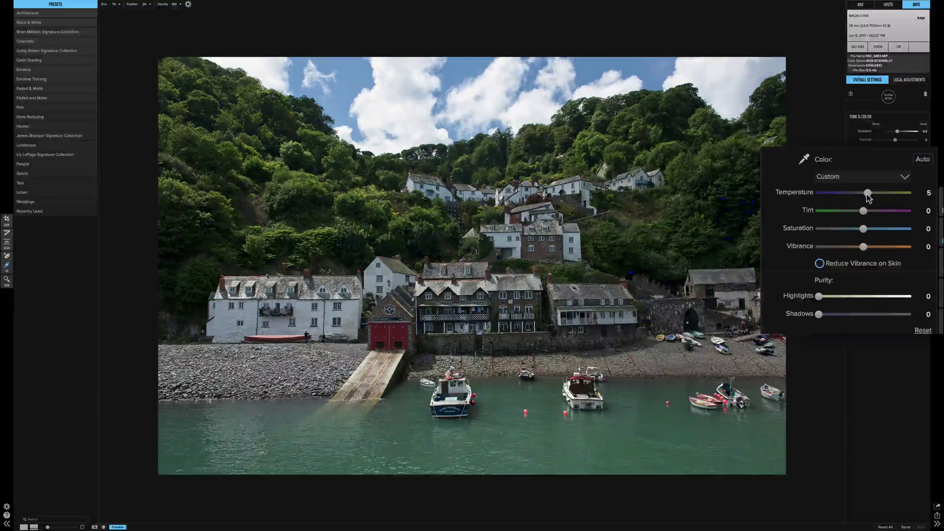
{"action": "left_click_drag", "start_coordinate": [896, 219], "coordinate": [897, 220]}
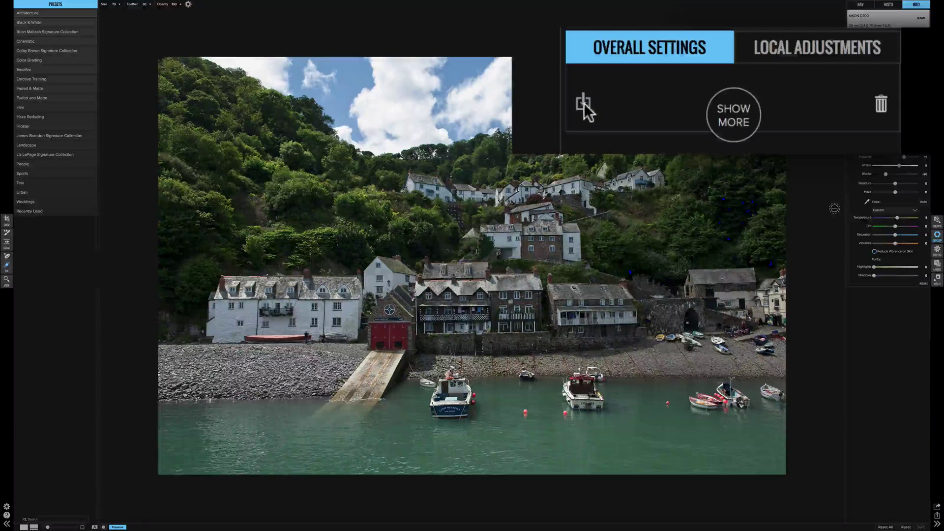
Save a new preset called 'Village 1' under the Emotive Training category.
{"action": "left_click", "coordinate": [851, 94]}
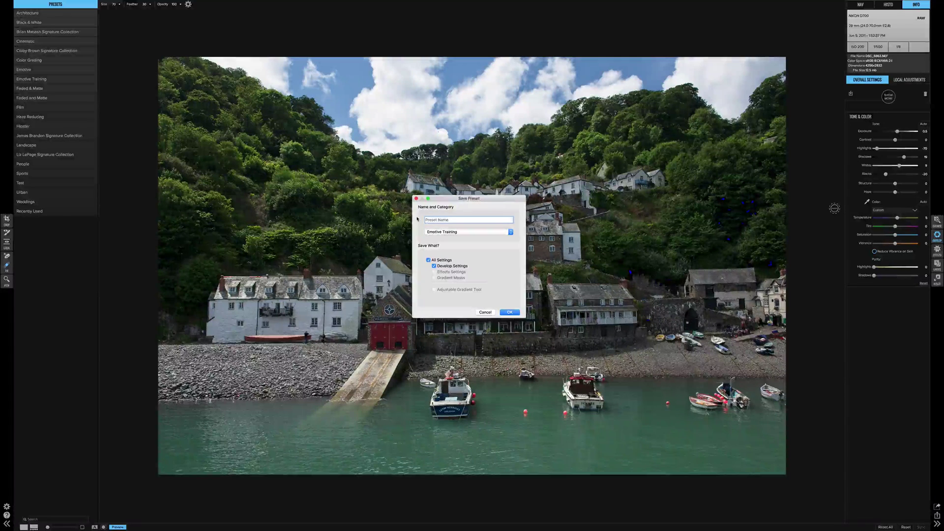
{"action": "type", "text": "Village 1"}
{"action": "left_click", "coordinate": [512, 232]}
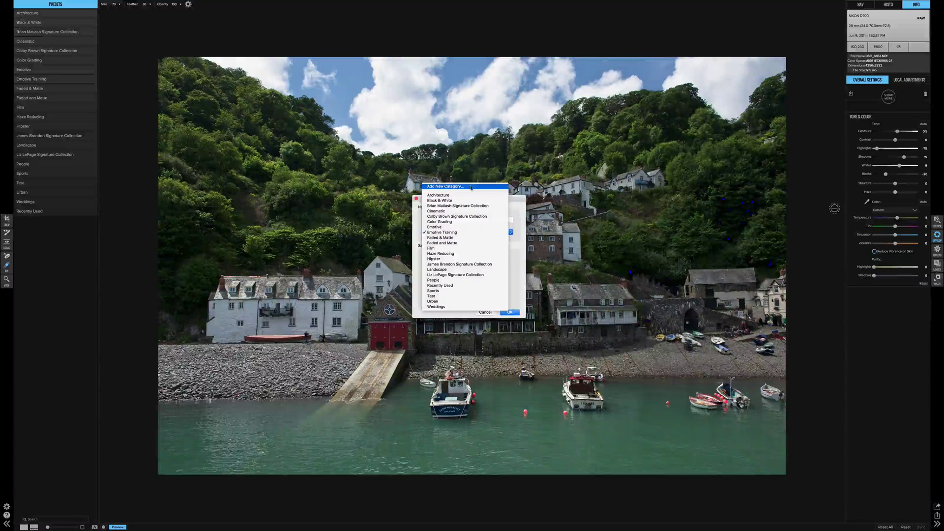
{"action": "left_click", "coordinate": [521, 245]}
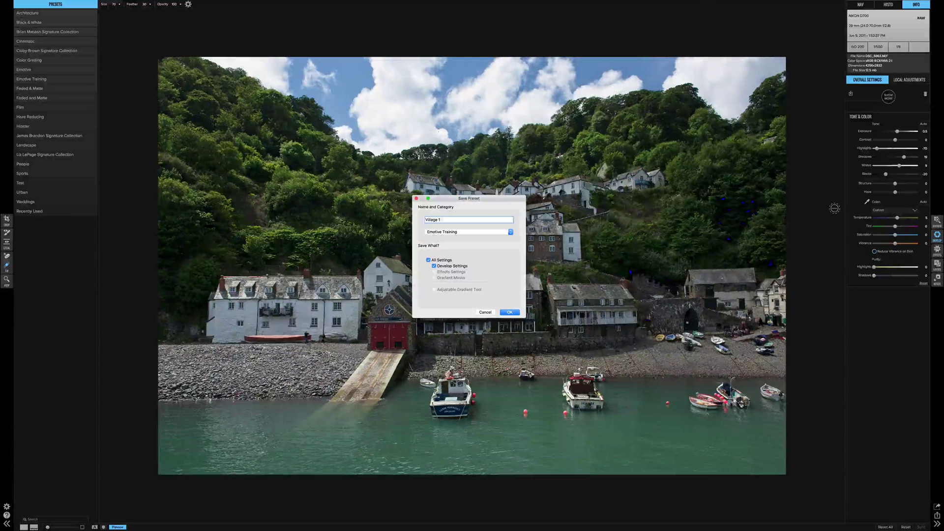
{"action": "left_click", "coordinate": [511, 314]}
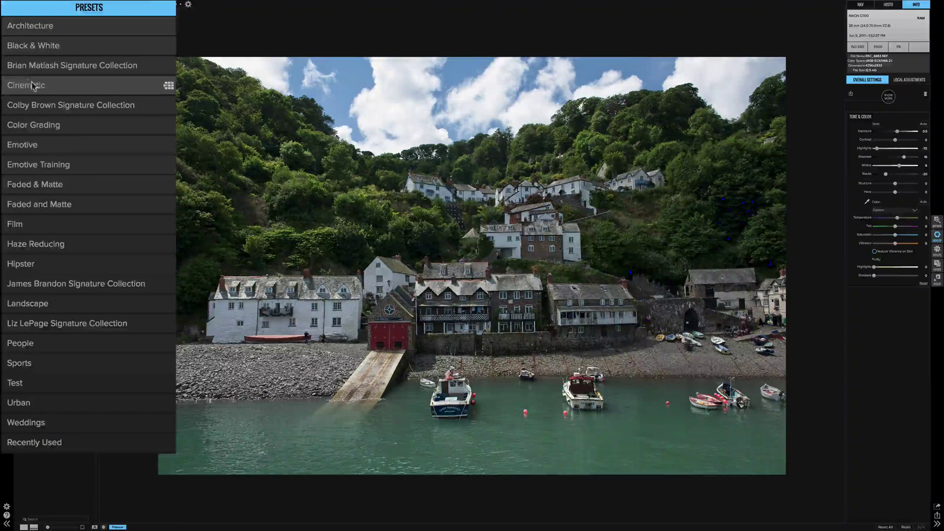
Show the Emotive Training preset category to check that Village 1 is listed.
{"action": "left_click", "coordinate": [37, 166]}
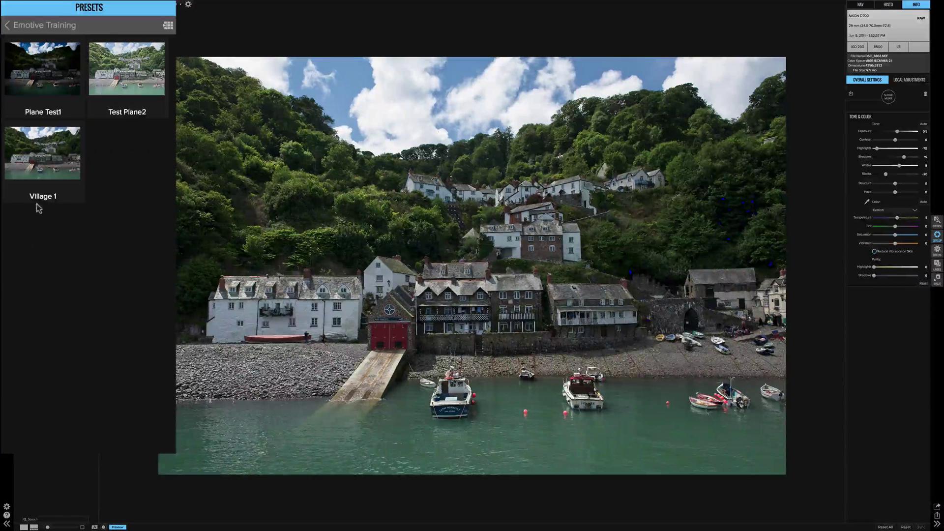
{"action": "mouse_move", "coordinate": [41, 167]}
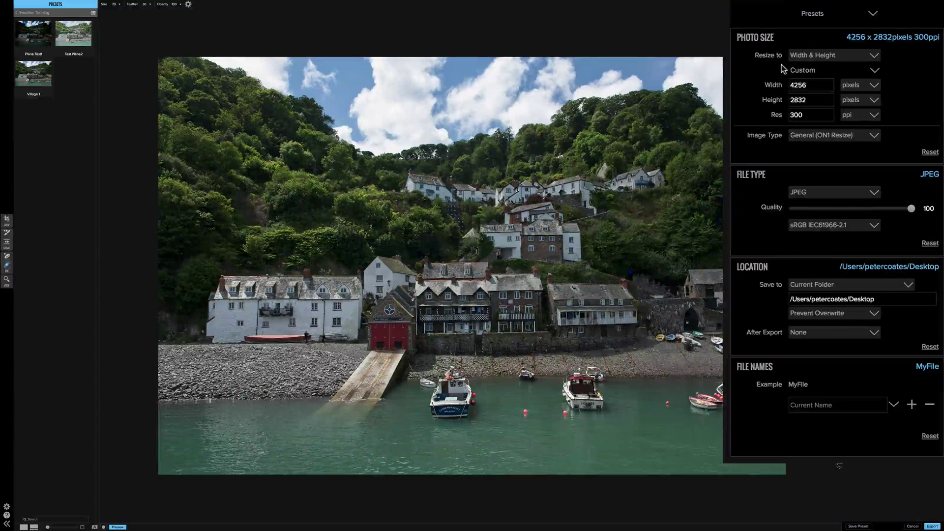
{"action": "left_click", "coordinate": [842, 57]}
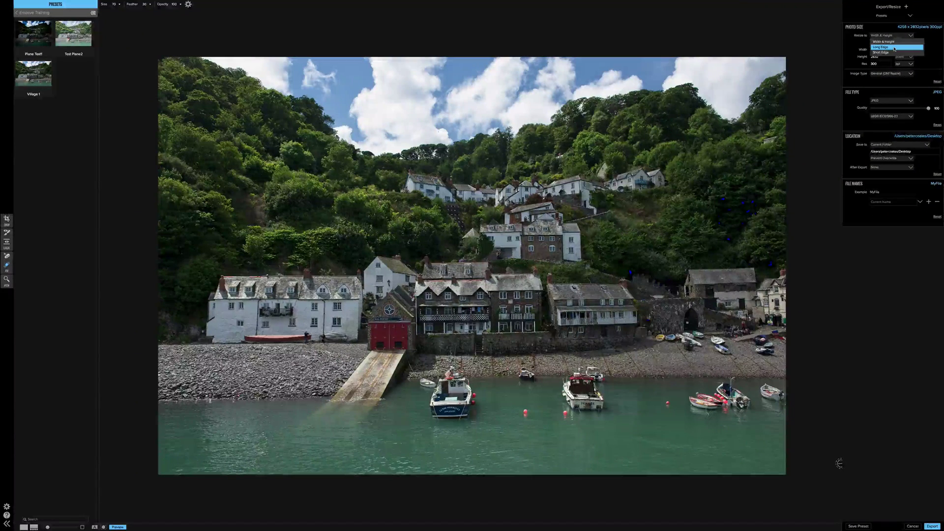
{"action": "left_click", "coordinate": [851, 118]}
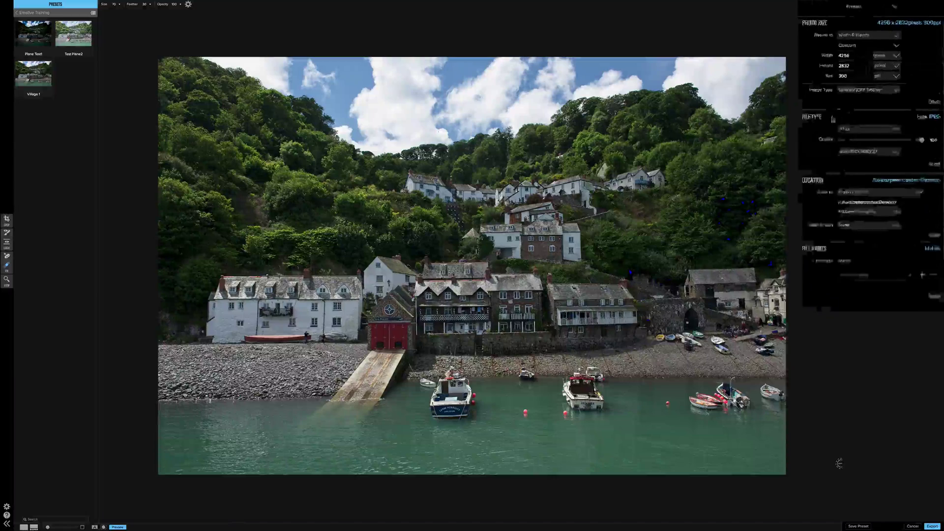
{"action": "left_click", "coordinate": [836, 129]}
{"action": "left_click", "coordinate": [816, 204]}
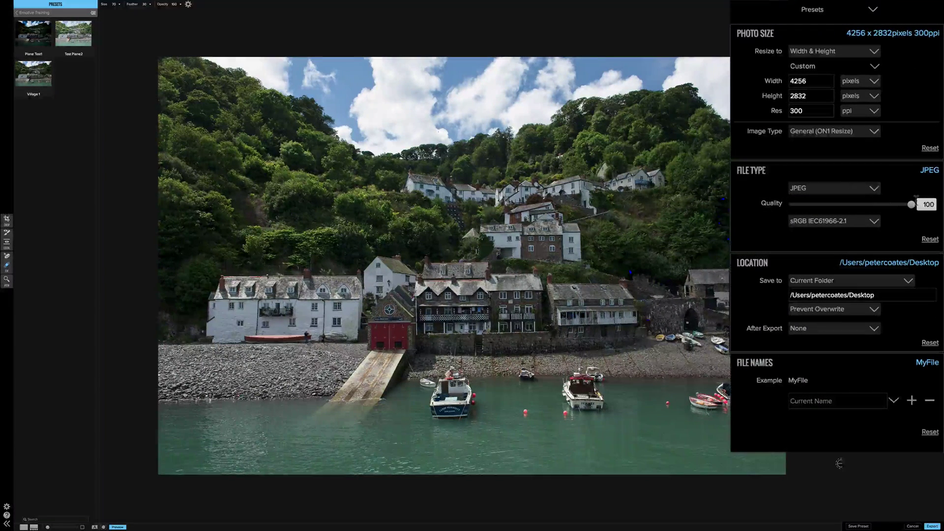
{"action": "left_click", "coordinate": [875, 222]}
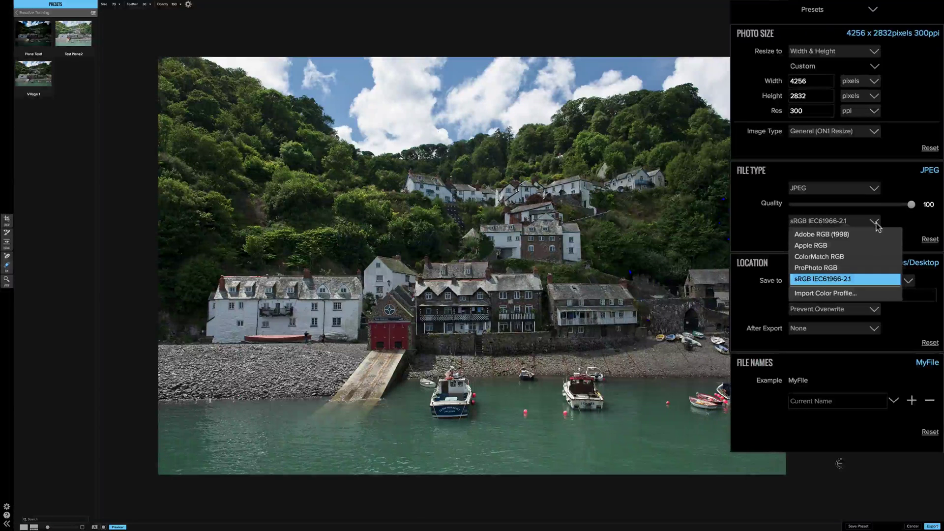
{"action": "left_click", "coordinate": [766, 309]}
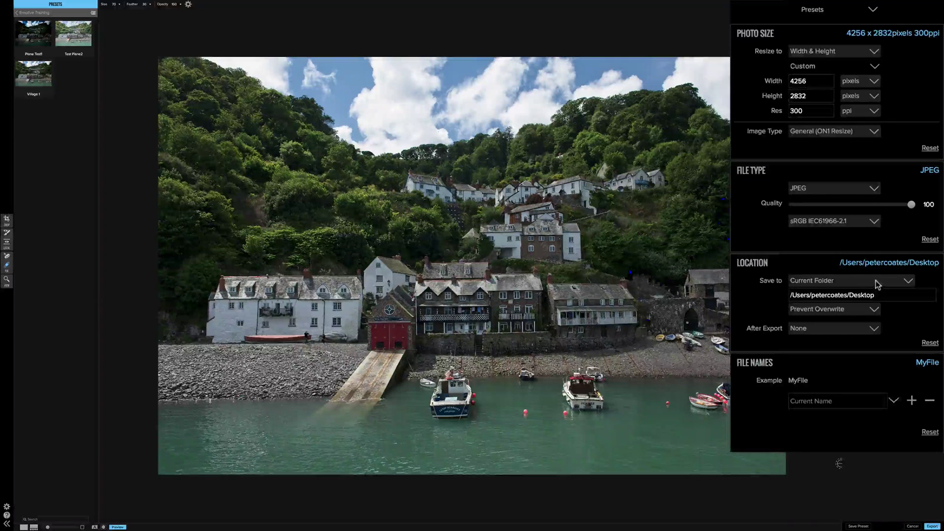
{"action": "left_click", "coordinate": [856, 329]}
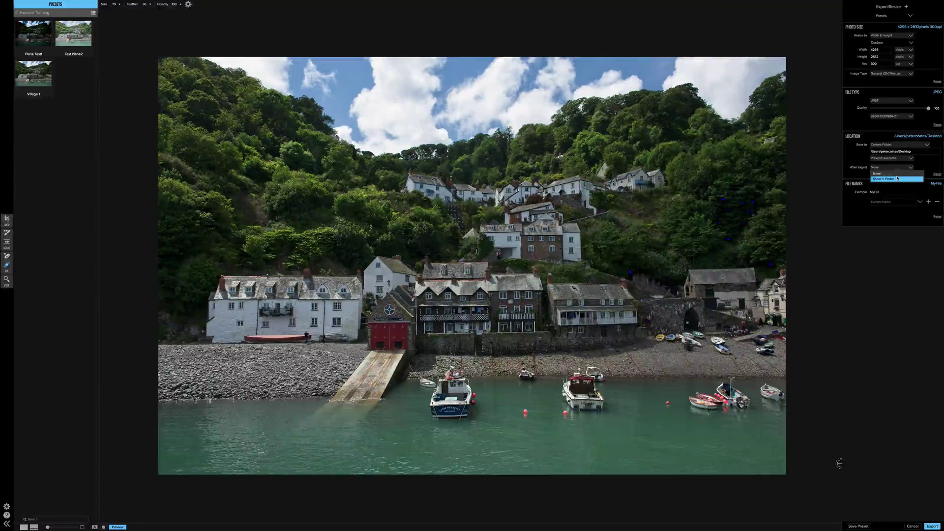
{"action": "left_click", "coordinate": [896, 193]}
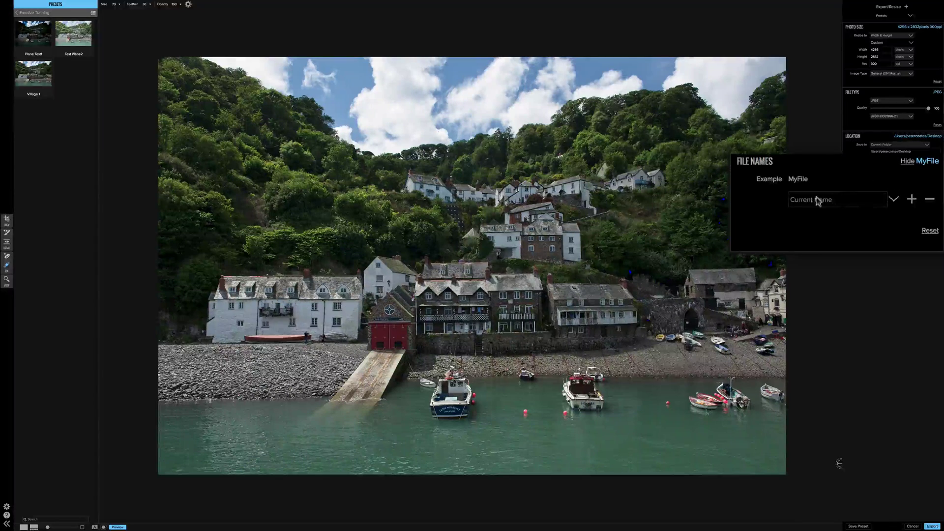
Add a Text part reading 'Village' after the current name in the export file name.
{"action": "left_click", "coordinate": [911, 201]}
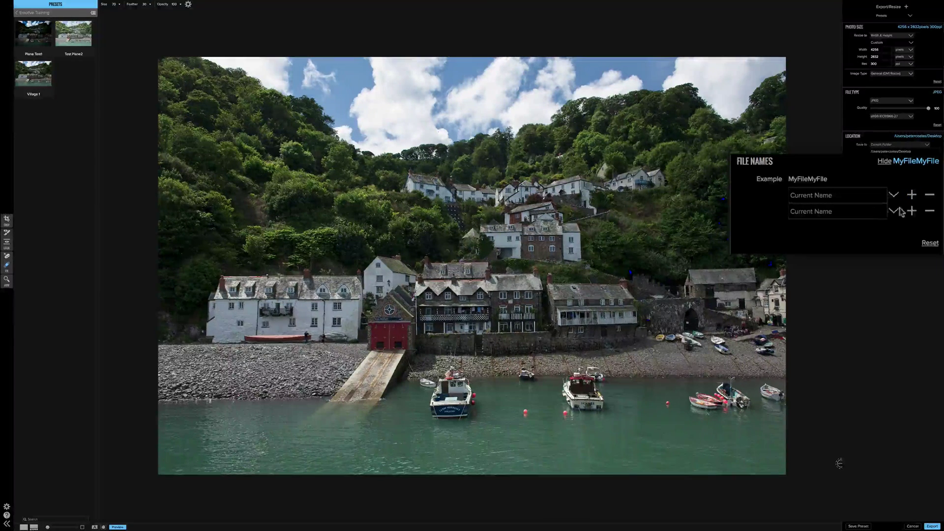
{"action": "left_click", "coordinate": [894, 212]}
{"action": "left_click", "coordinate": [898, 236]}
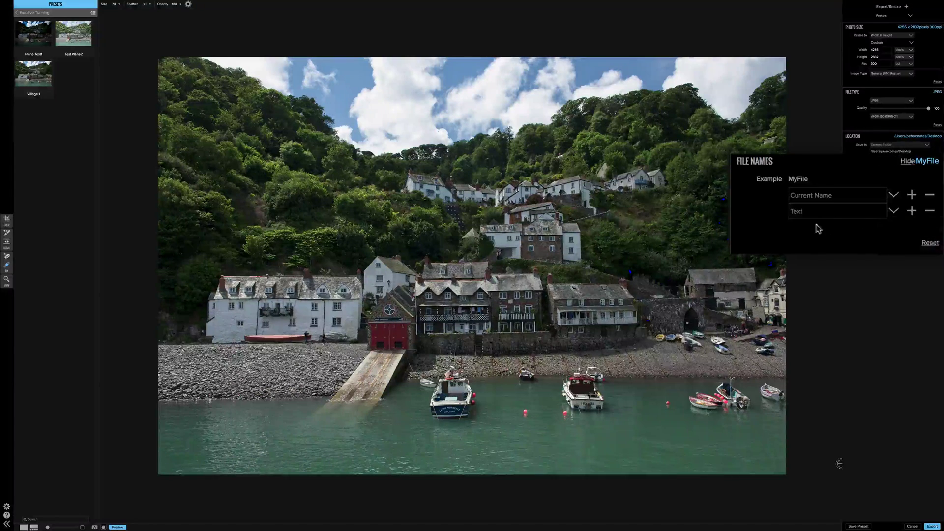
{"action": "left_click", "coordinate": [873, 209]}
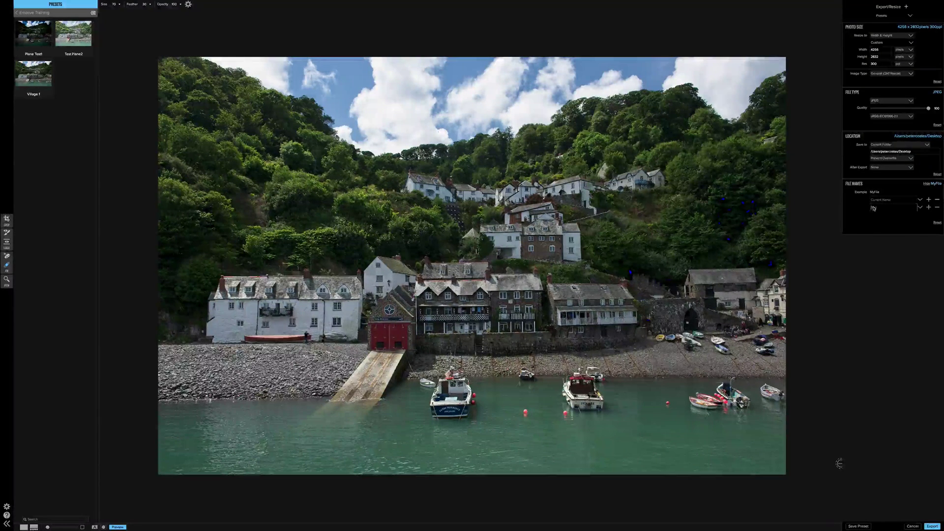
{"action": "type", "text": "Village"}
Add a Number part of 12 to the file name and export the harbour photo.
{"action": "left_click", "coordinate": [929, 207]}
{"action": "left_click", "coordinate": [919, 215]}
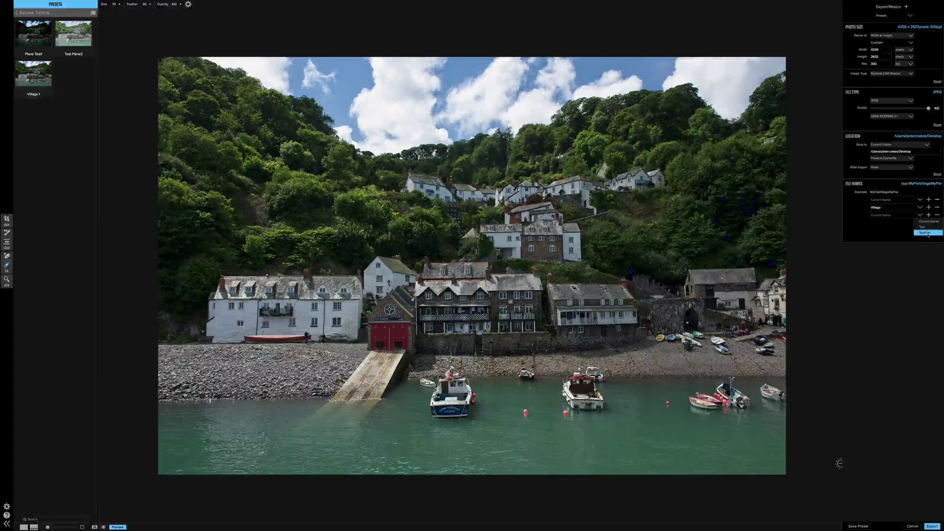
{"action": "left_click", "coordinate": [925, 232]}
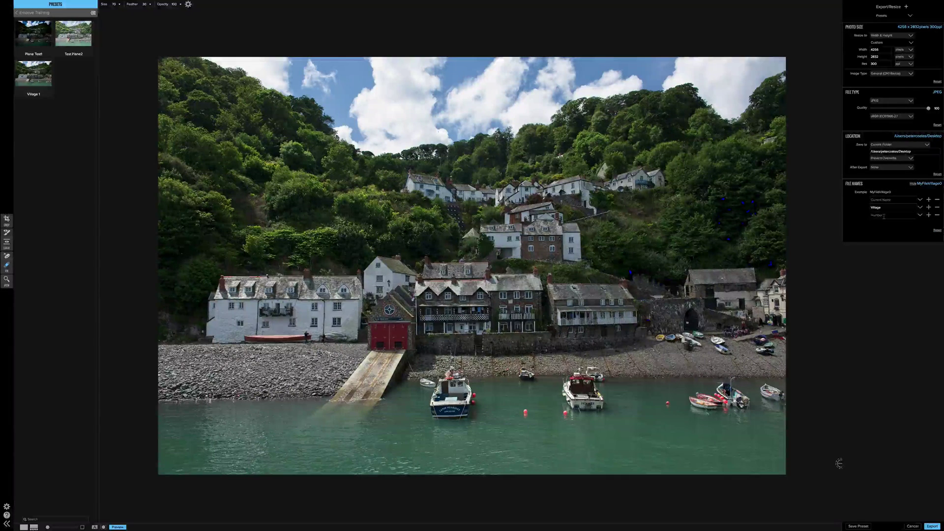
{"action": "type", "text": "12"}
{"action": "left_click", "coordinate": [932, 526]}
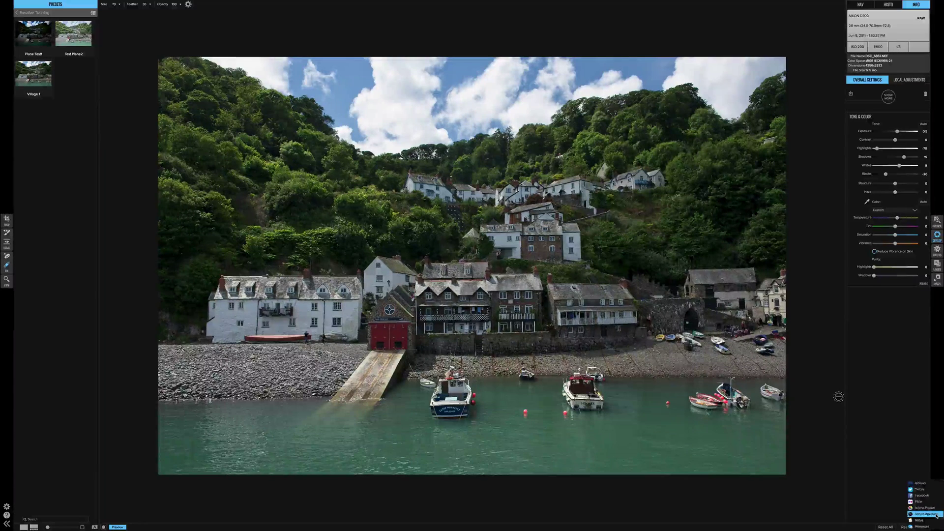
Show the Share menu listing AirDrop, Facebook, Flickr and Add to Aperture.
{"action": "left_click", "coordinate": [936, 515]}
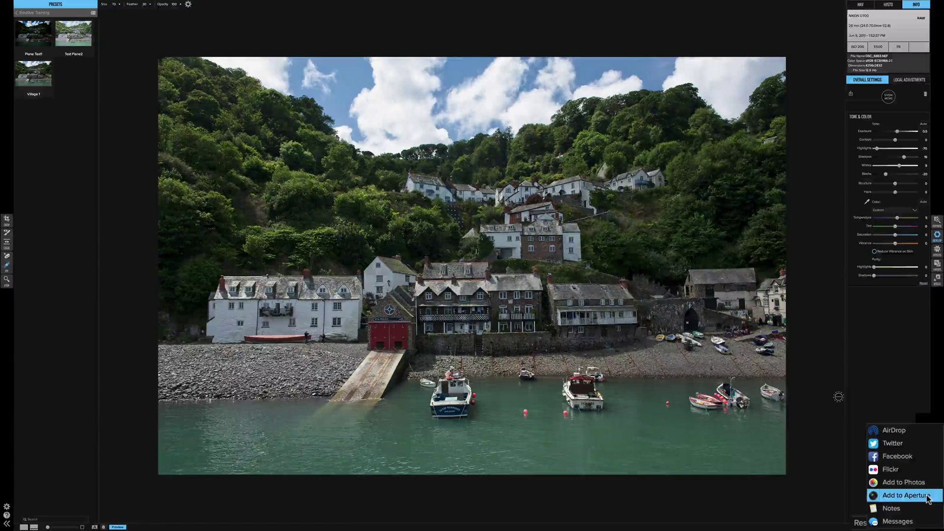